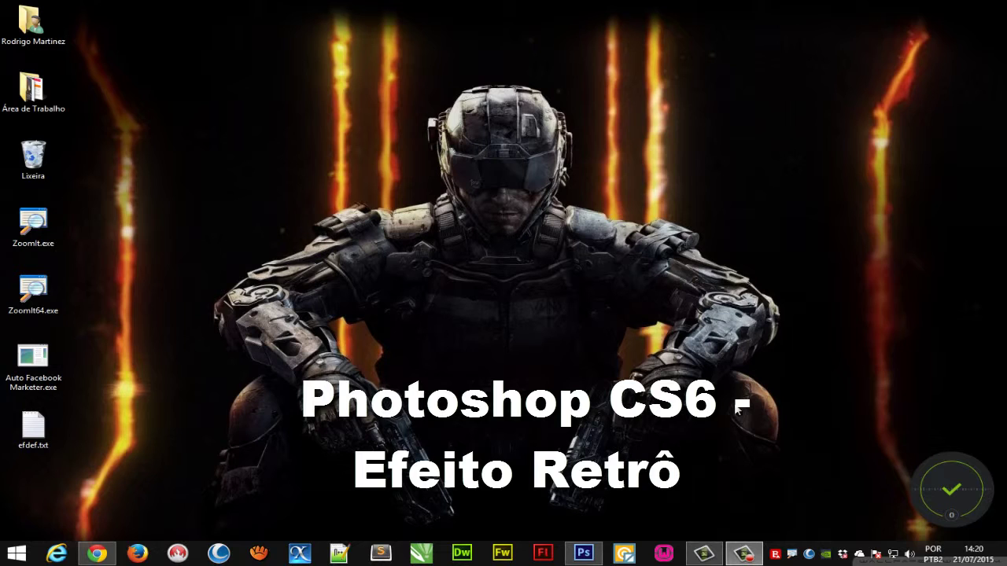
# Launch Photoshop CS6 from its taskbar icon.
pyautogui.click(585, 551)
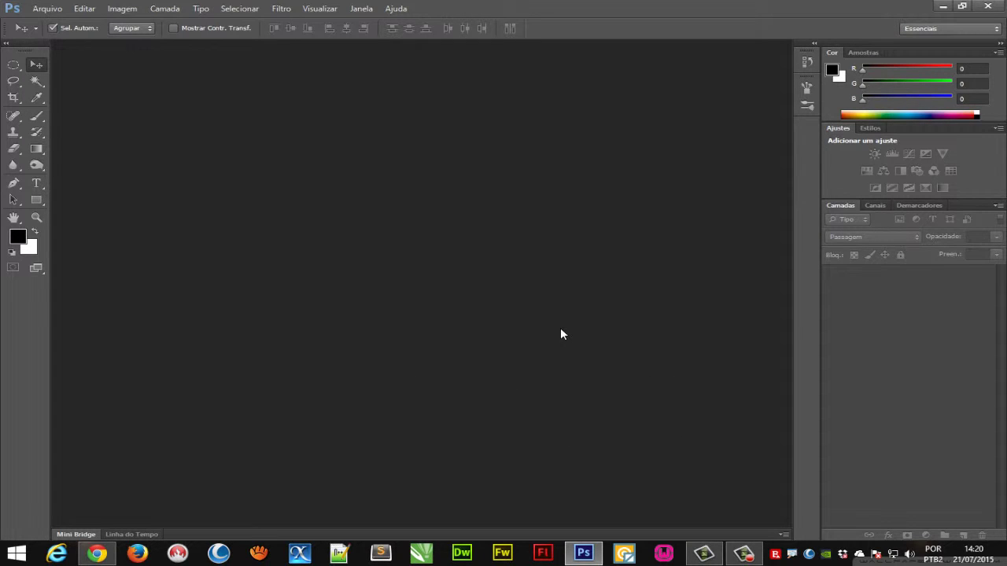
# Open FOTO (25).jpg, dismiss the profile warning, and unlock the background as Camada 0.
pyautogui.hotkey('ctrl', 'o')
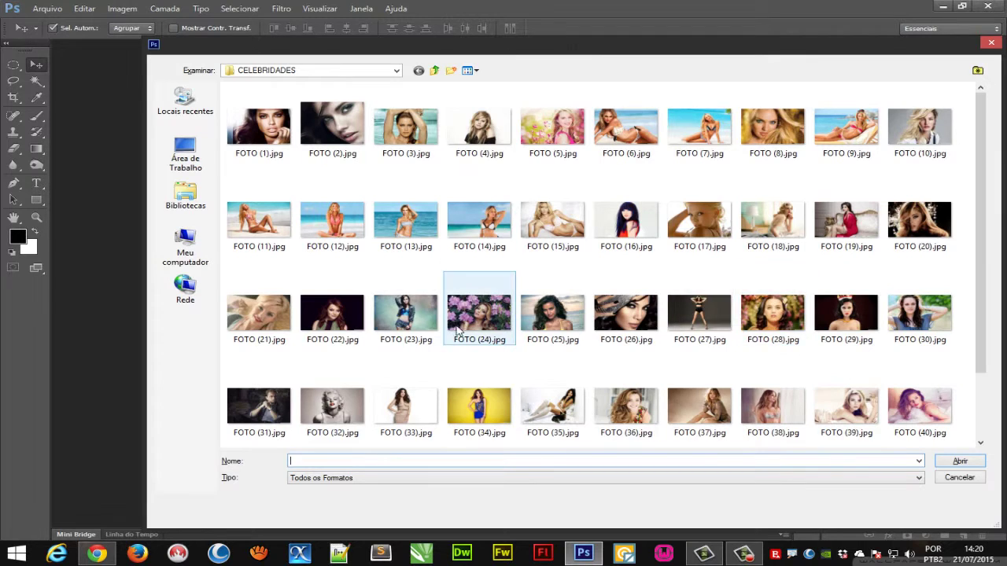
pyautogui.doubleClick(545, 334)
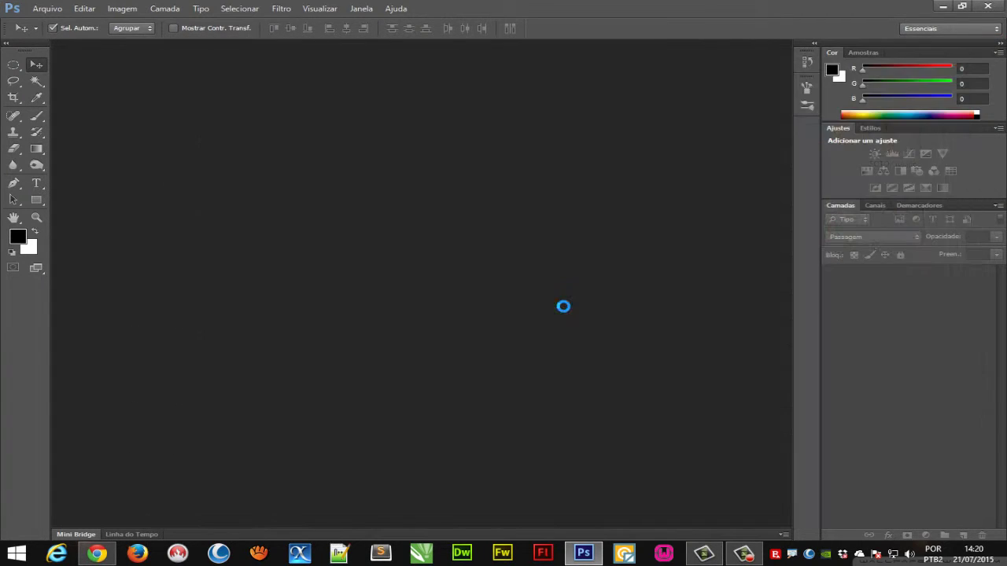
pyautogui.click(569, 262)
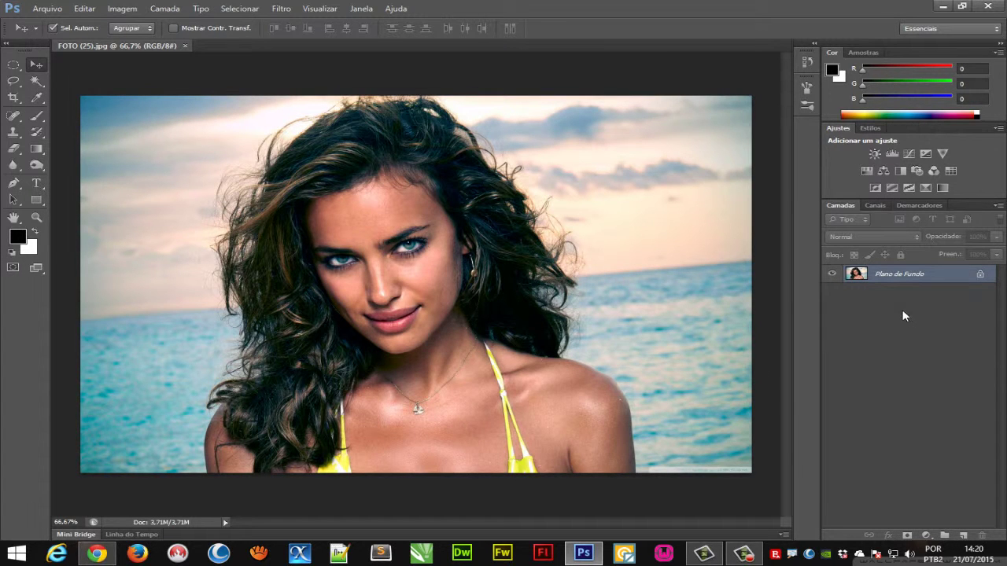
pyautogui.click(980, 274)
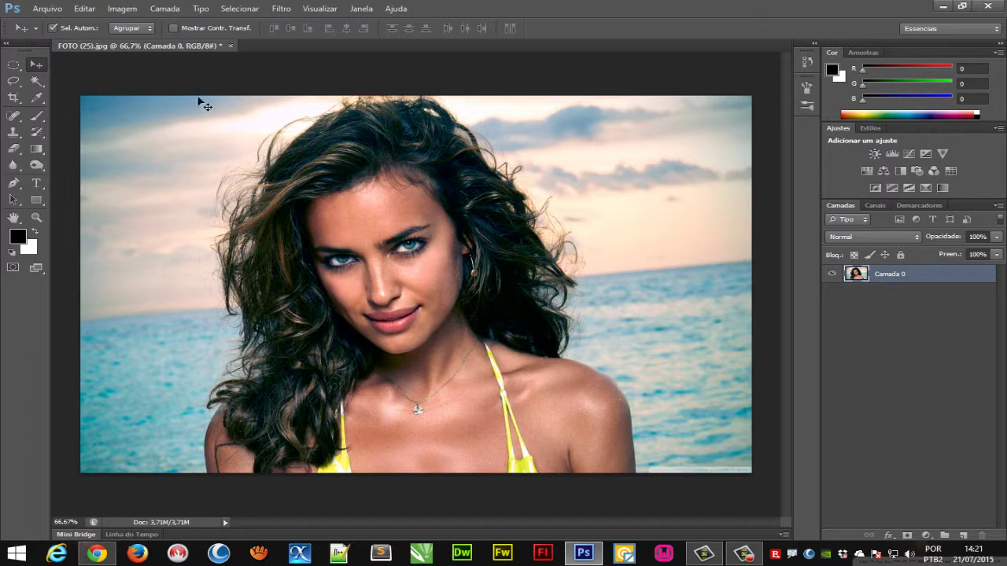
# Add a solid colour fill layer with Clarear blend mode at 10% opacity.
pyautogui.click(201, 9)
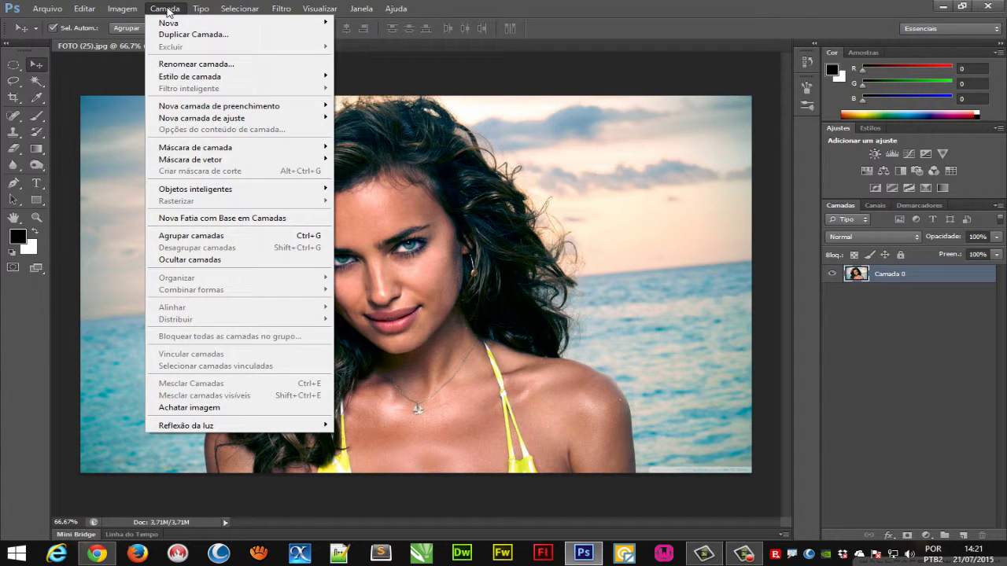
pyautogui.moveTo(219, 106)
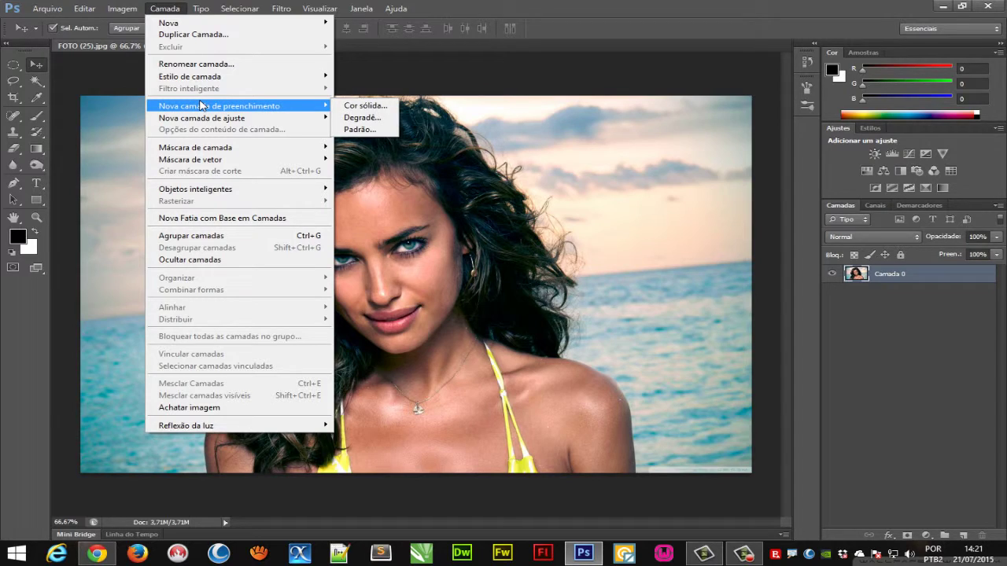
pyautogui.click(366, 105)
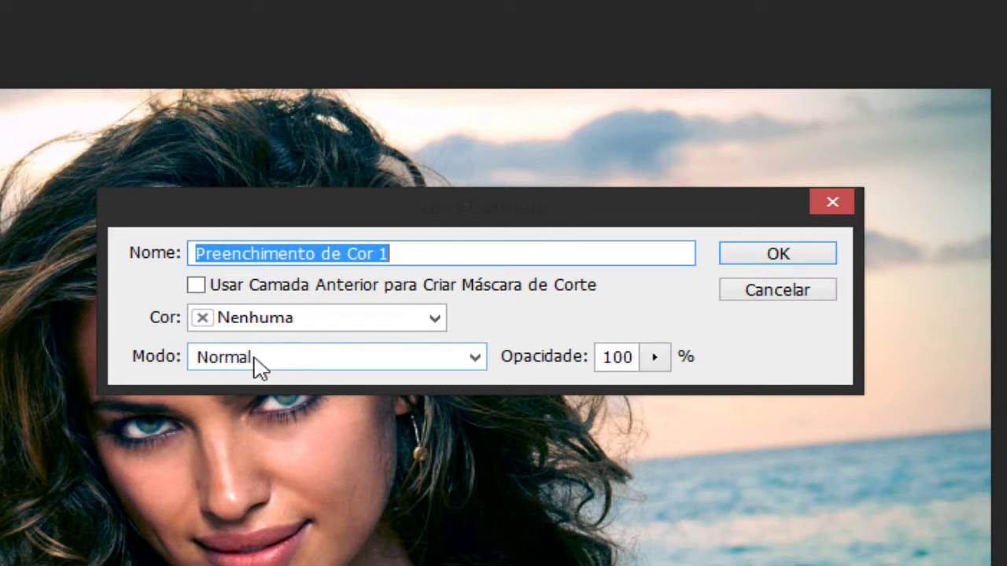
pyautogui.click(308, 357)
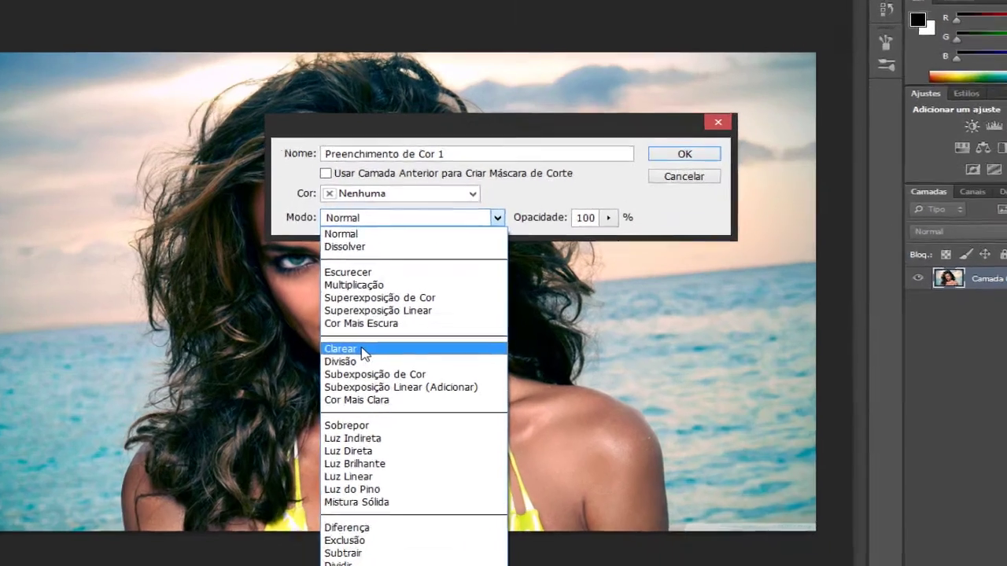
pyautogui.click(362, 349)
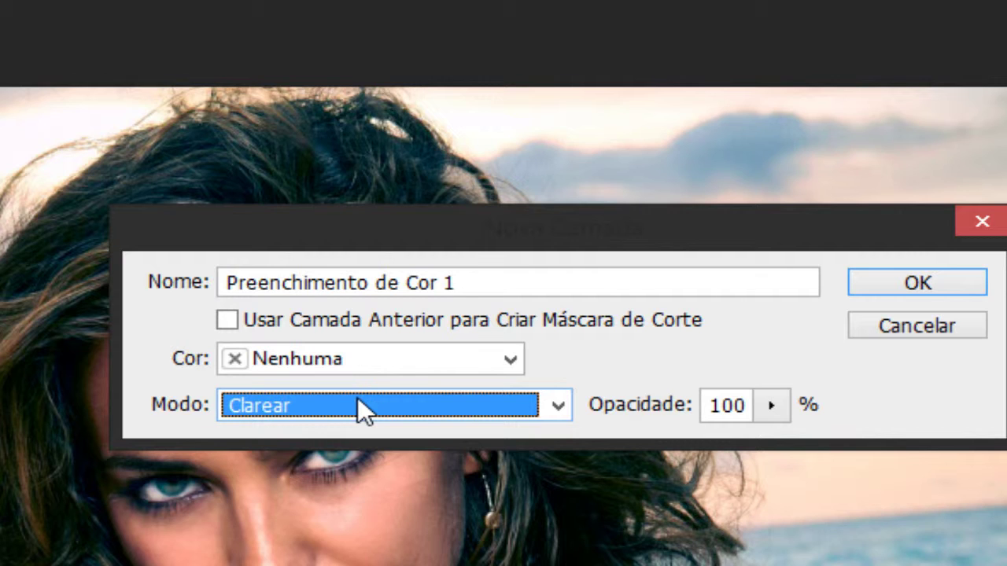
pyautogui.click(771, 407)
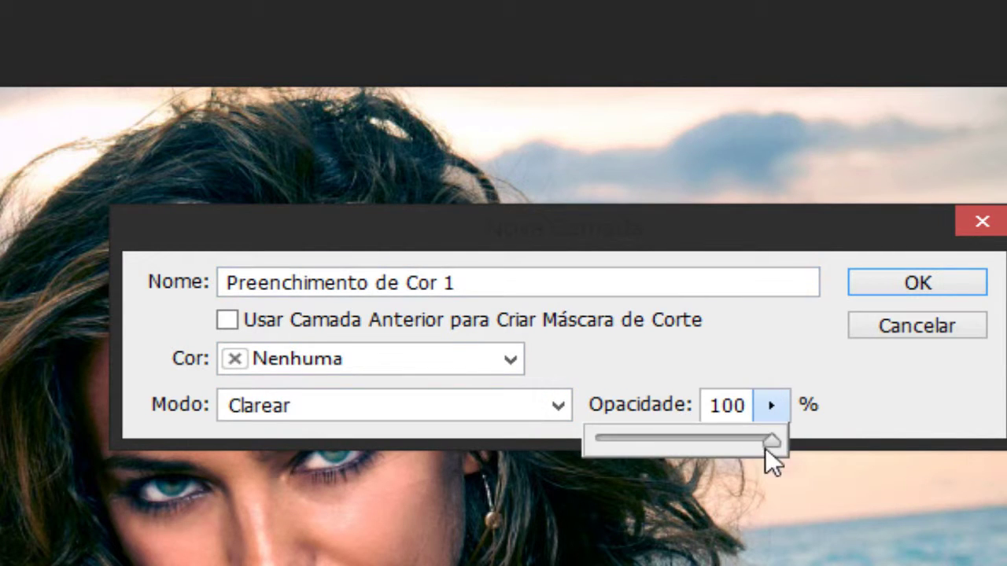
pyautogui.moveTo(774, 442); pyautogui.dragTo(619, 455)
pyautogui.click(857, 412)
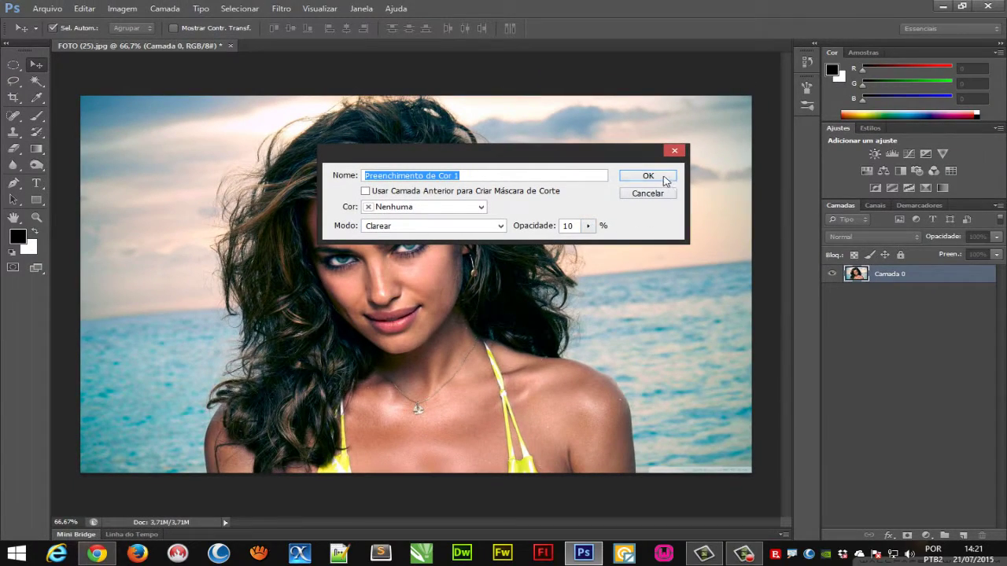
pyautogui.click(665, 177)
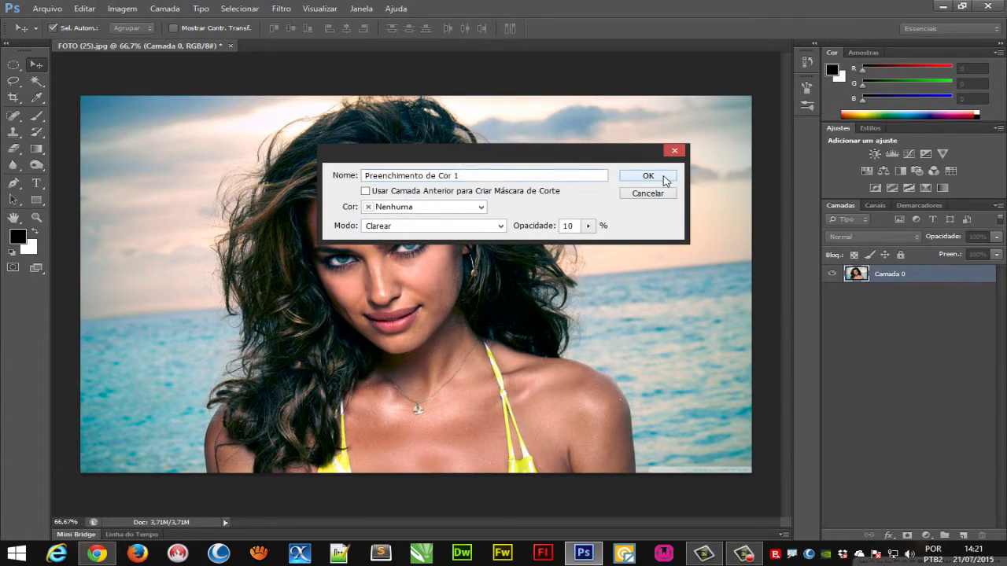
pyautogui.moveTo(742, 231); pyautogui.dragTo(714, 191)
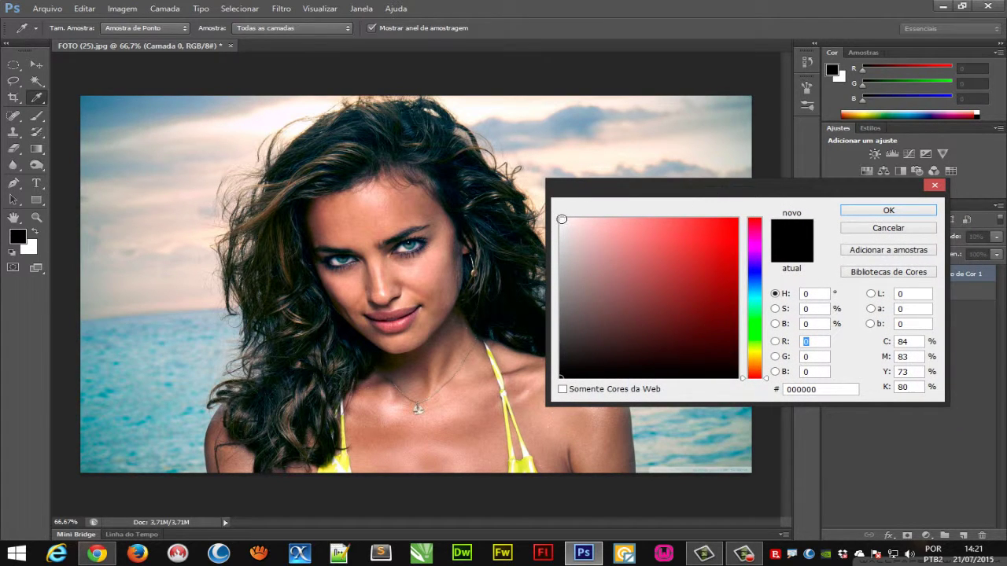
# Fill Preenchimento de Cor 1 with the near-white colour faf5f5.
pyautogui.click(562, 219)
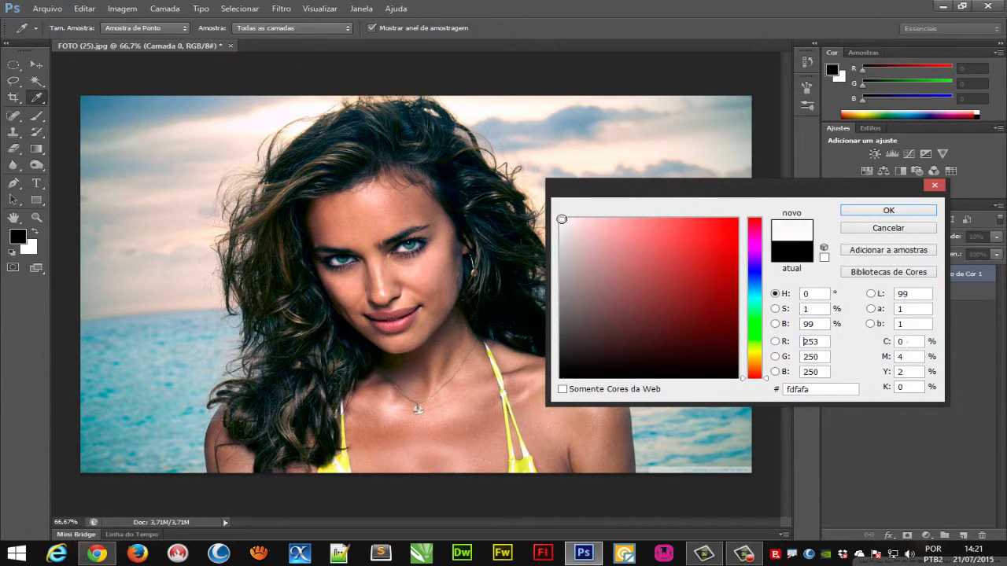
pyautogui.click(563, 221)
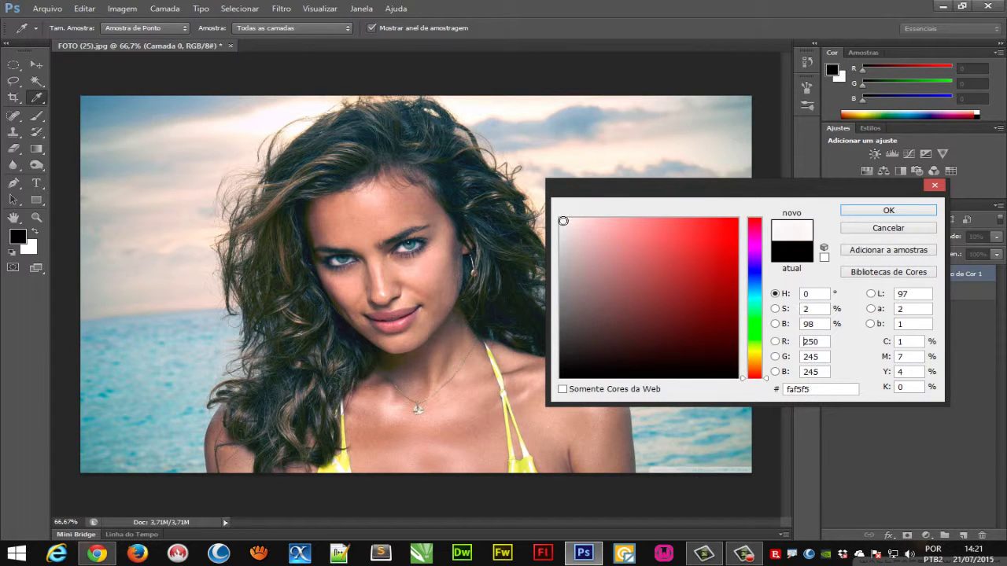
pyautogui.click(891, 212)
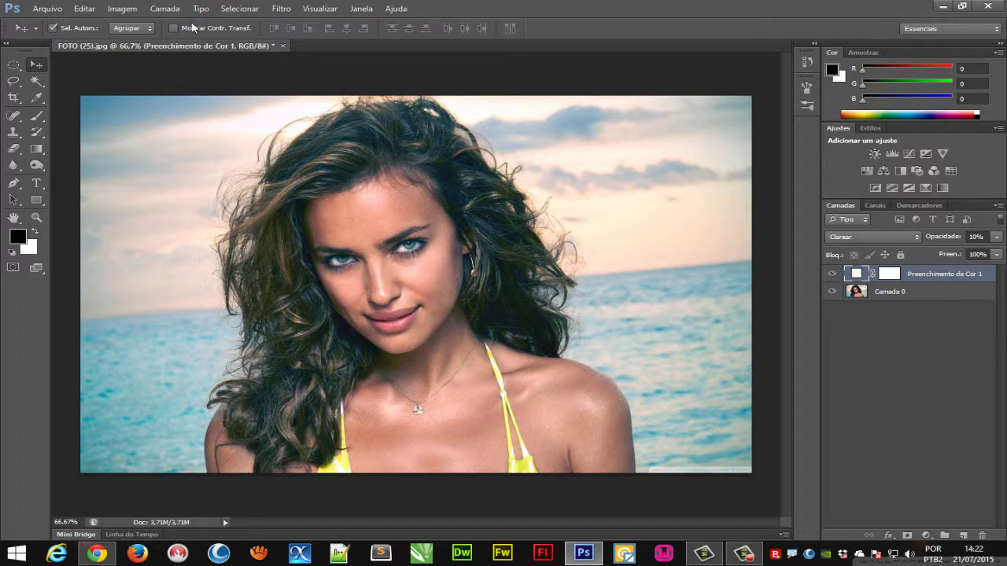
# Add a second solid colour fill layer using Exclusão blend mode at 70% opacity.
pyautogui.click(163, 8)
pyautogui.moveTo(219, 105)
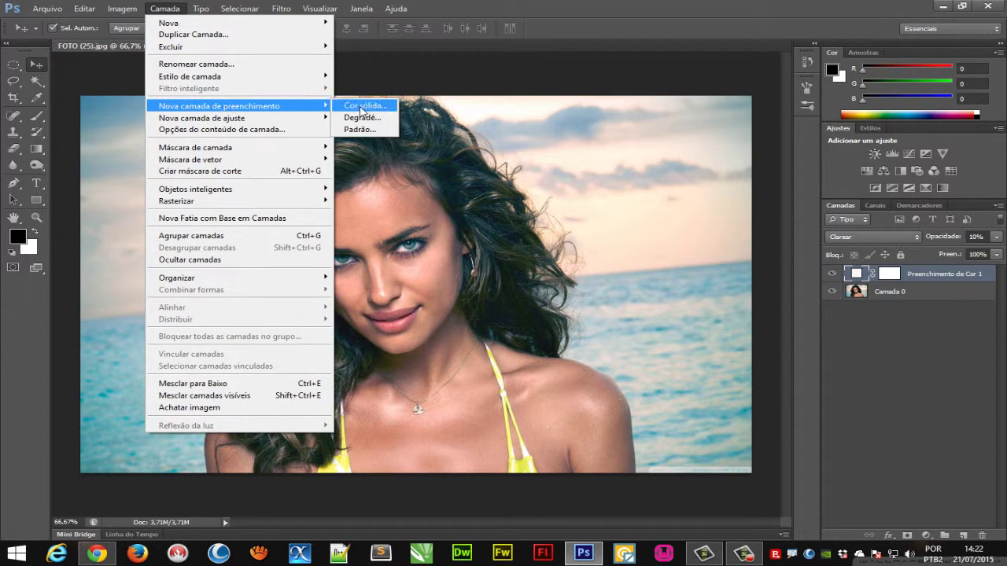
pyautogui.click(363, 105)
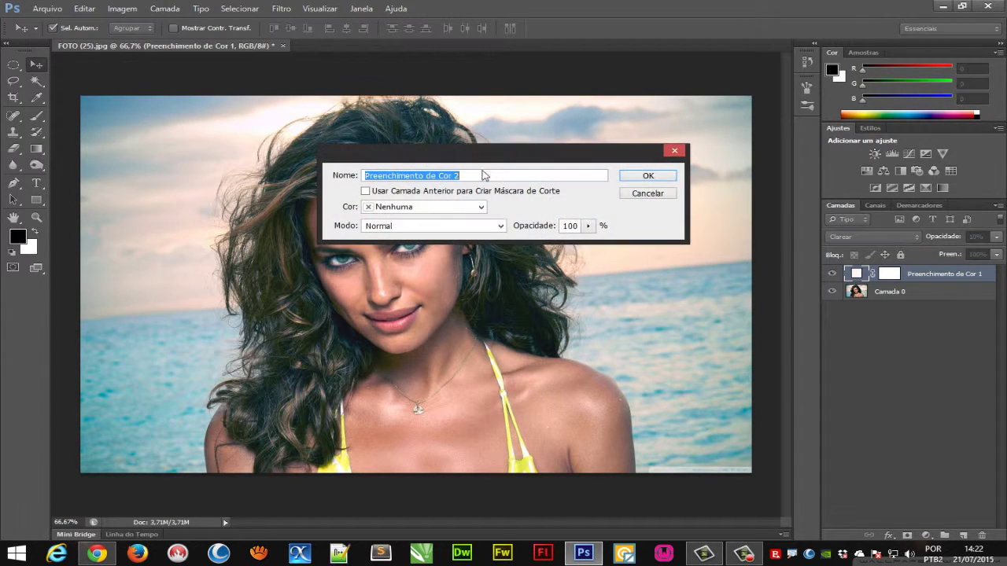
pyautogui.click(418, 227)
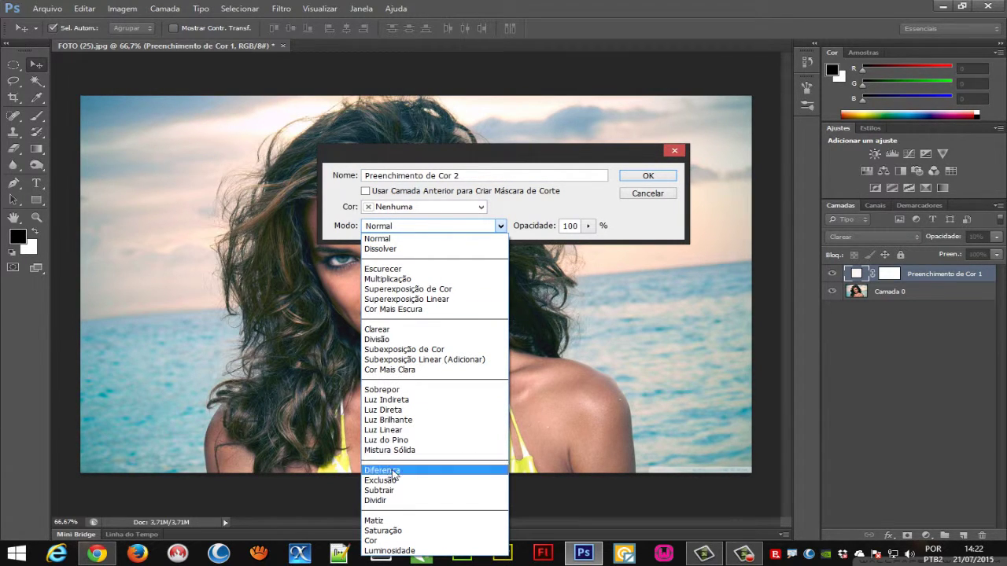
pyautogui.click(386, 481)
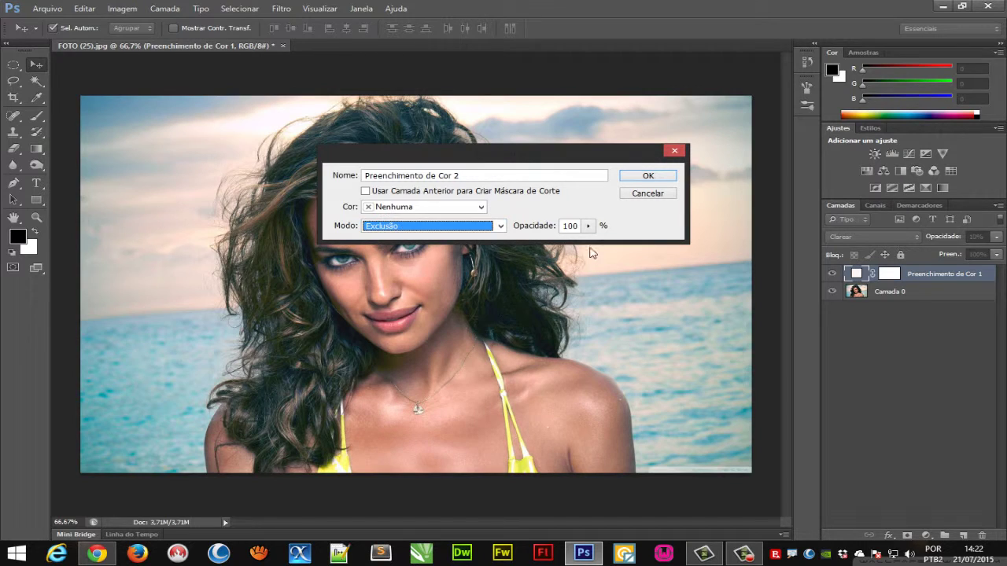
pyautogui.click(589, 226)
pyautogui.moveTo(589, 241); pyautogui.dragTo(572, 245)
pyautogui.click(629, 228)
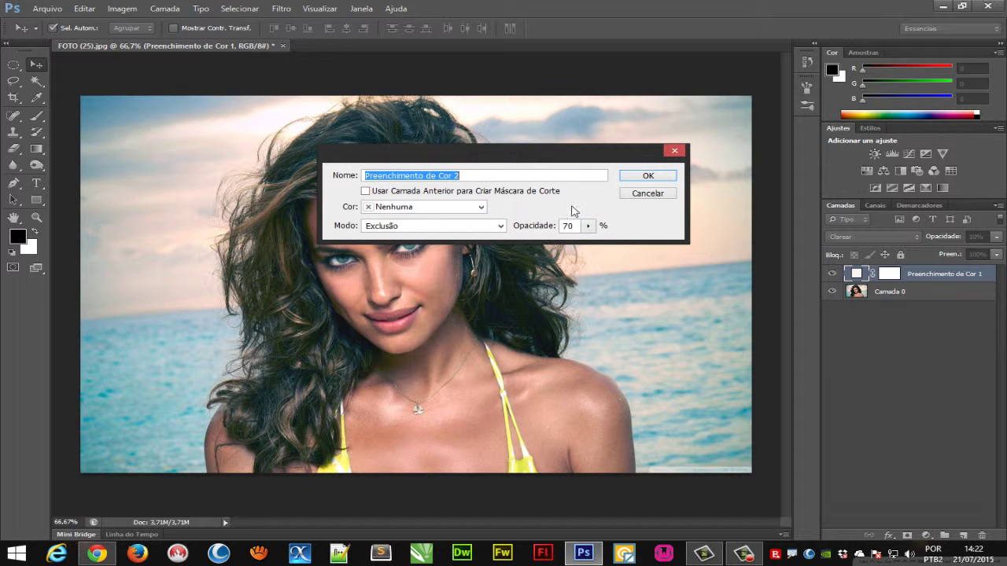
pyautogui.click(648, 175)
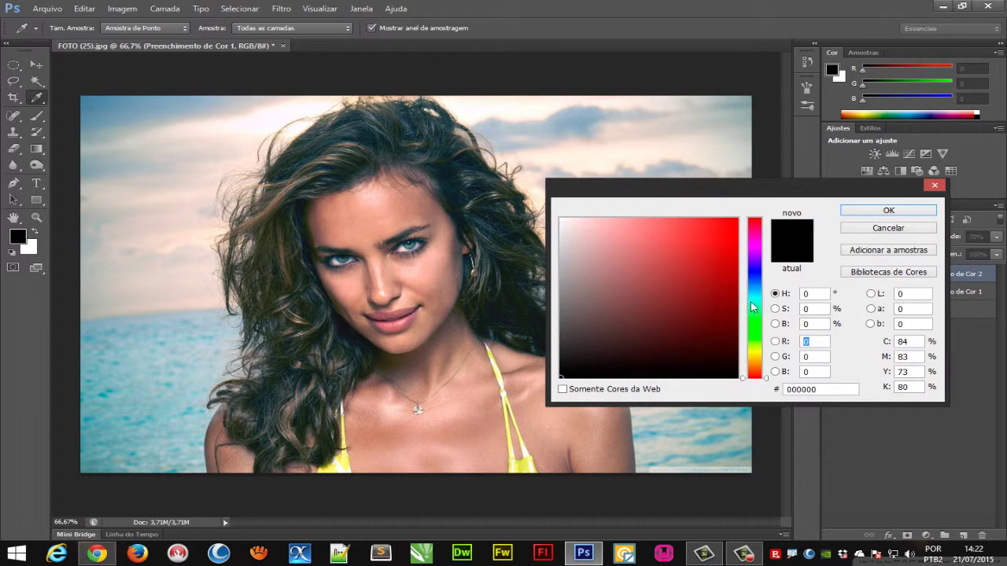
# Set Preenchimento de Cor 2's colour to the deep blue #042b8e.
pyautogui.click(754, 278)
pyautogui.click(718, 284)
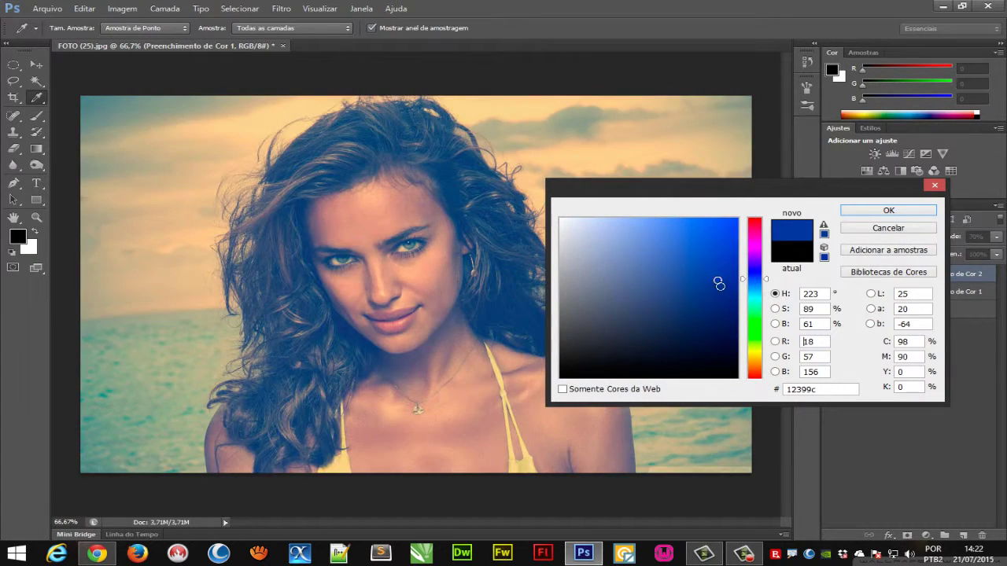
pyautogui.moveTo(717, 280); pyautogui.dragTo(718, 292)
pyautogui.click(725, 270)
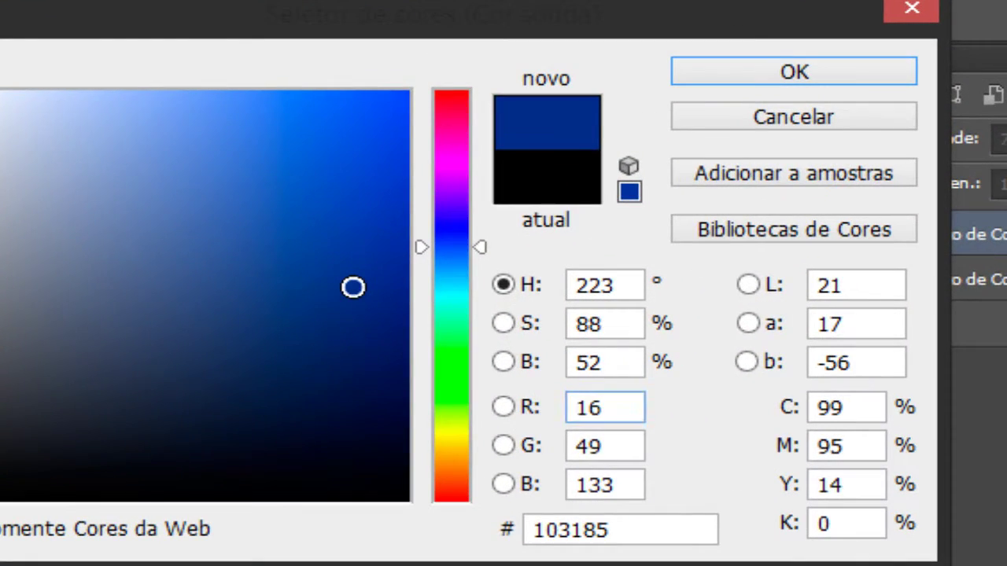
pyautogui.moveTo(383, 322); pyautogui.dragTo(369, 300)
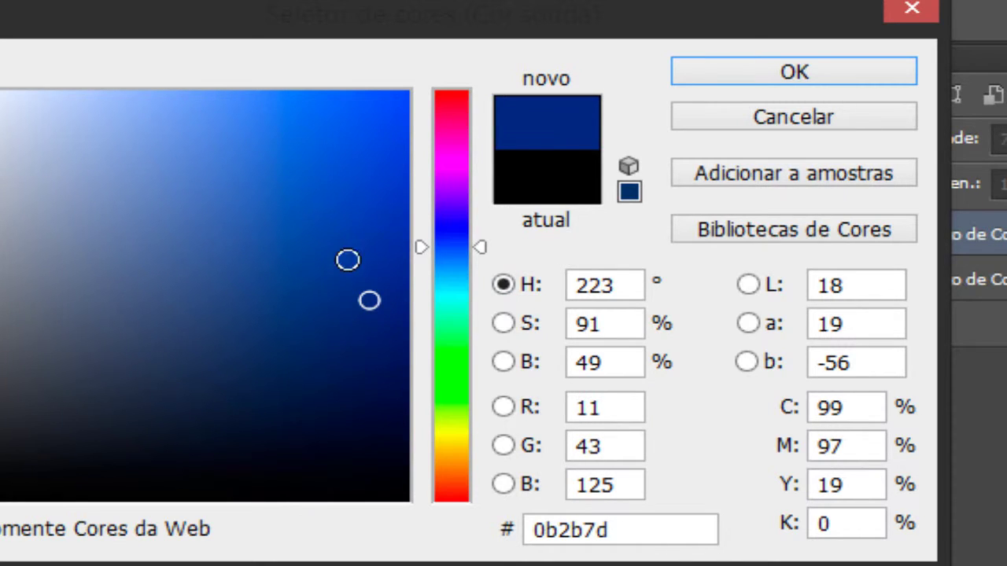
pyautogui.click(396, 272)
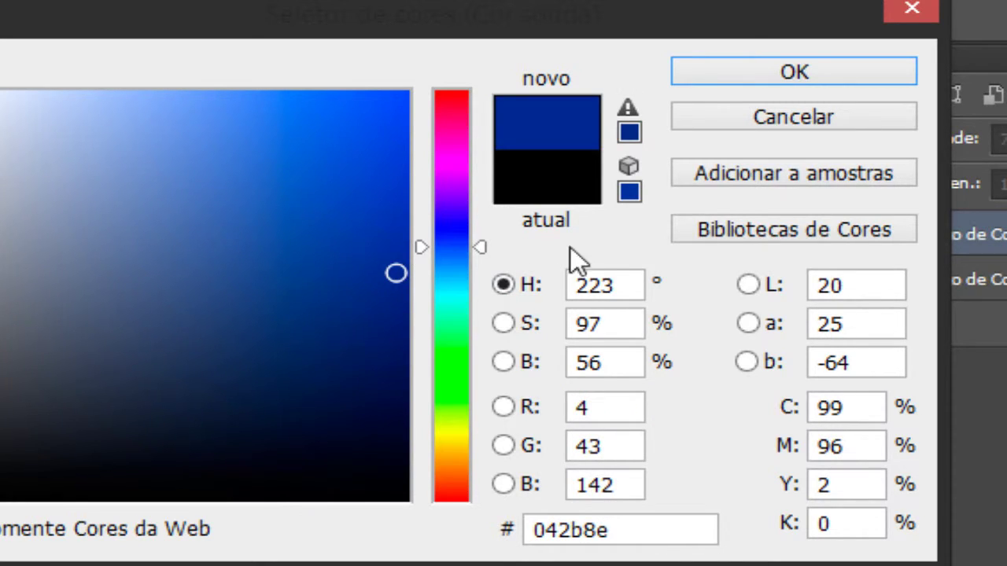
pyautogui.click(651, 531)
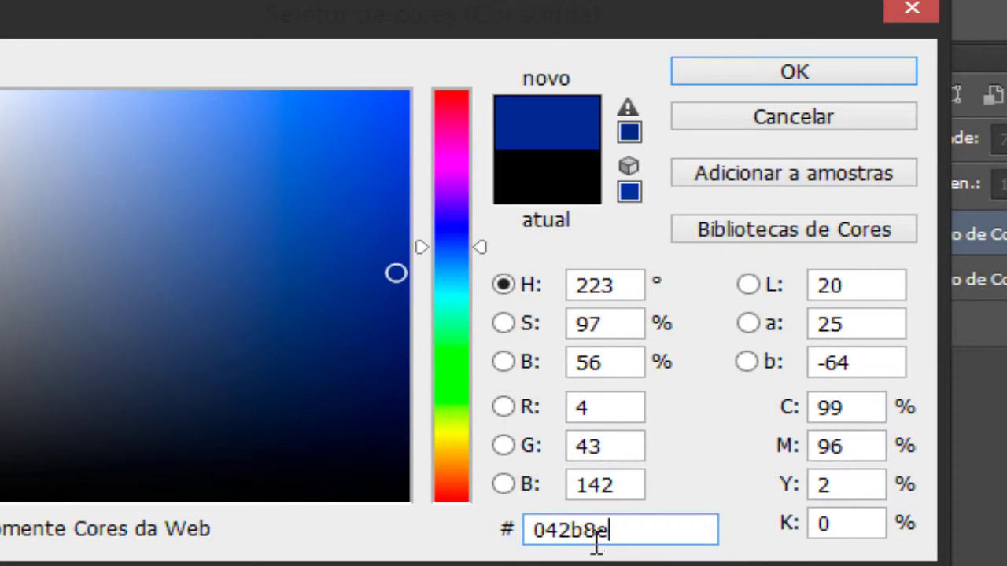
pyautogui.moveTo(669, 528); pyautogui.dragTo(500, 528)
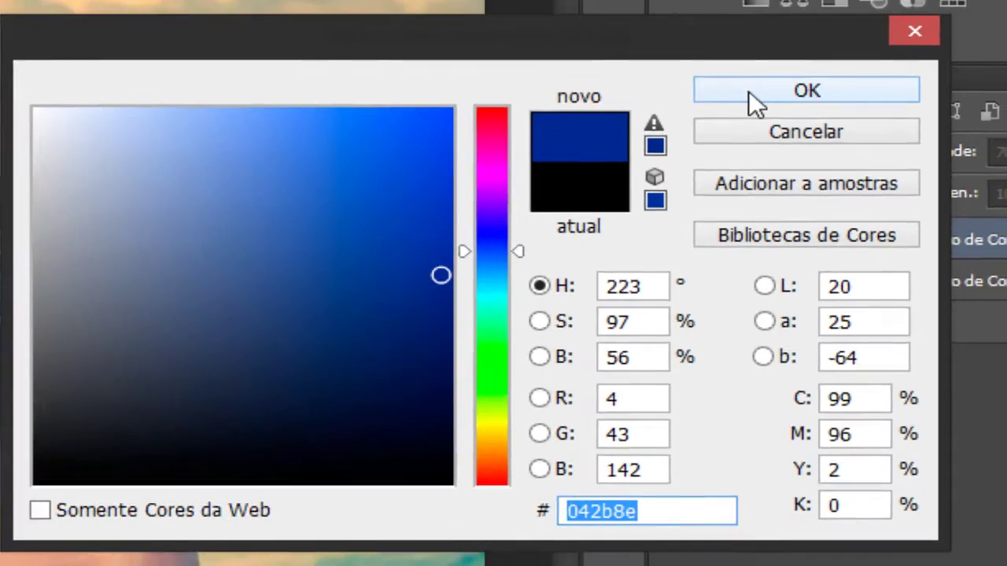
pyautogui.click(707, 73)
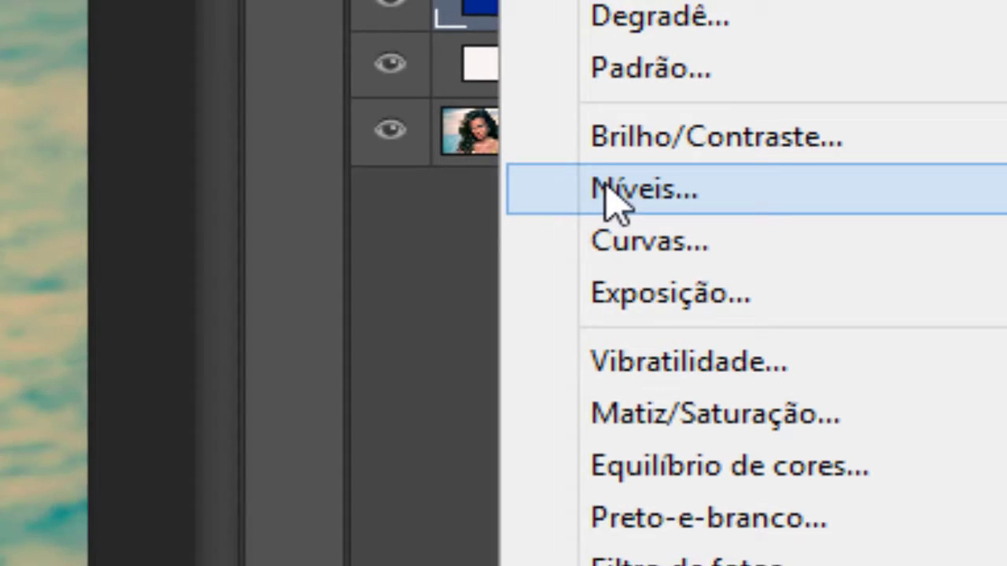
# Add a Níveis layer limiting the Azul channel's output levels to 87 and 181.
pyautogui.click(578, 178)
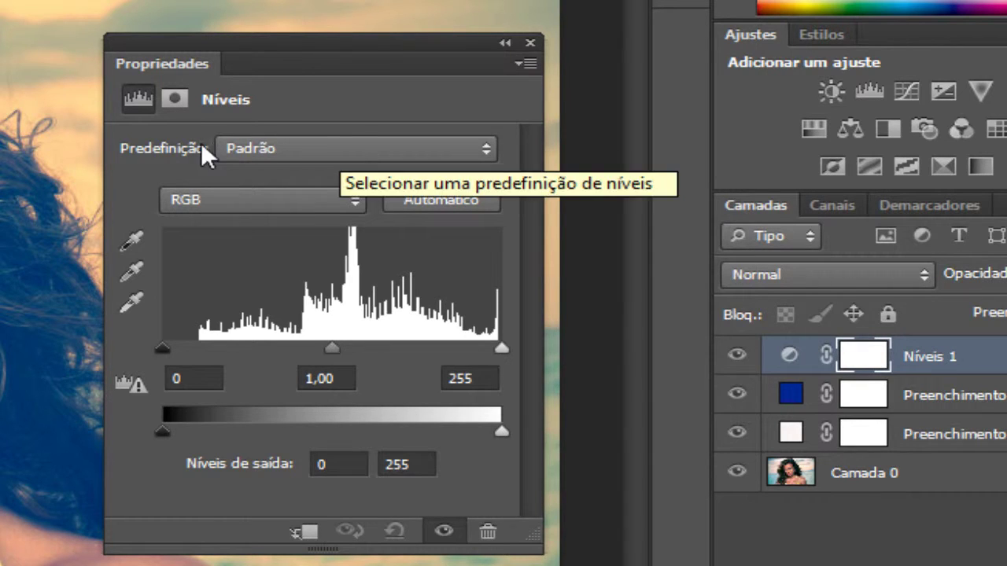
pyautogui.click(271, 198)
pyautogui.click(190, 296)
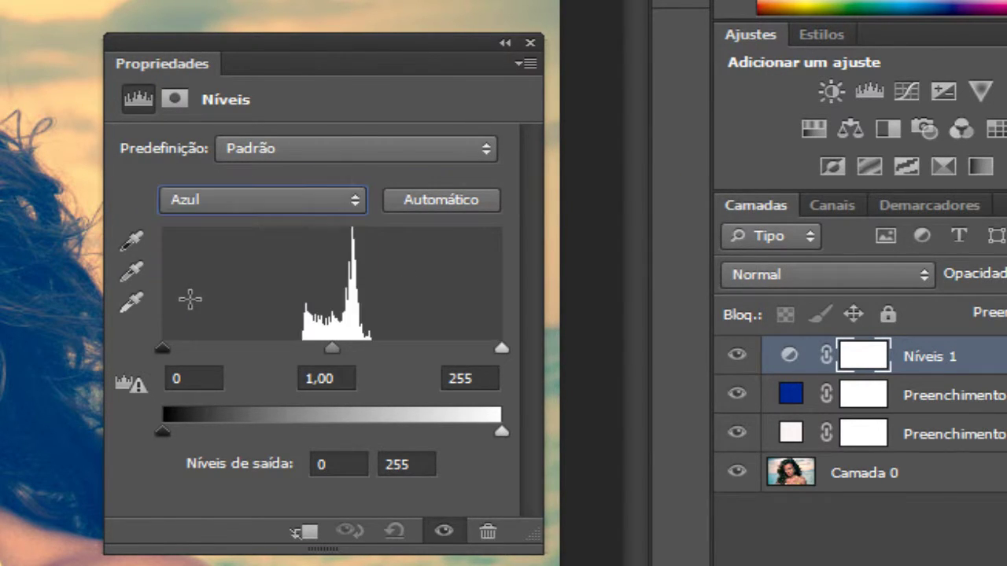
pyautogui.click(310, 464)
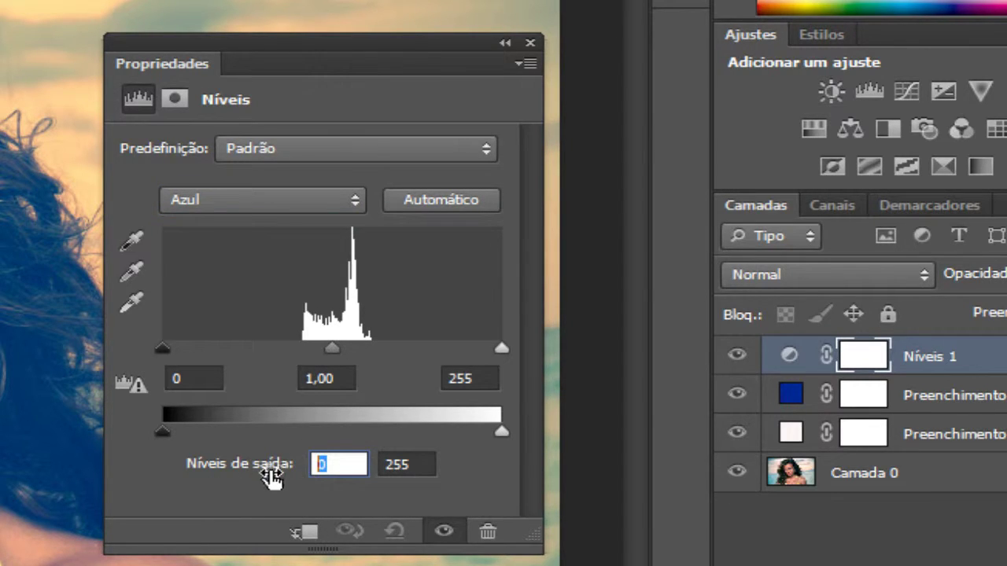
pyautogui.write('87')
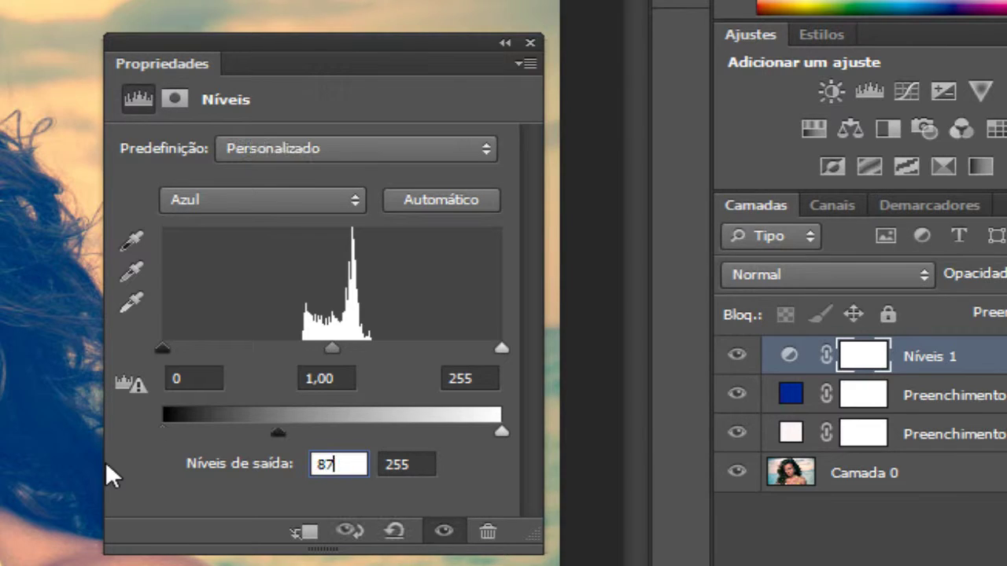
pyautogui.press('Tab')
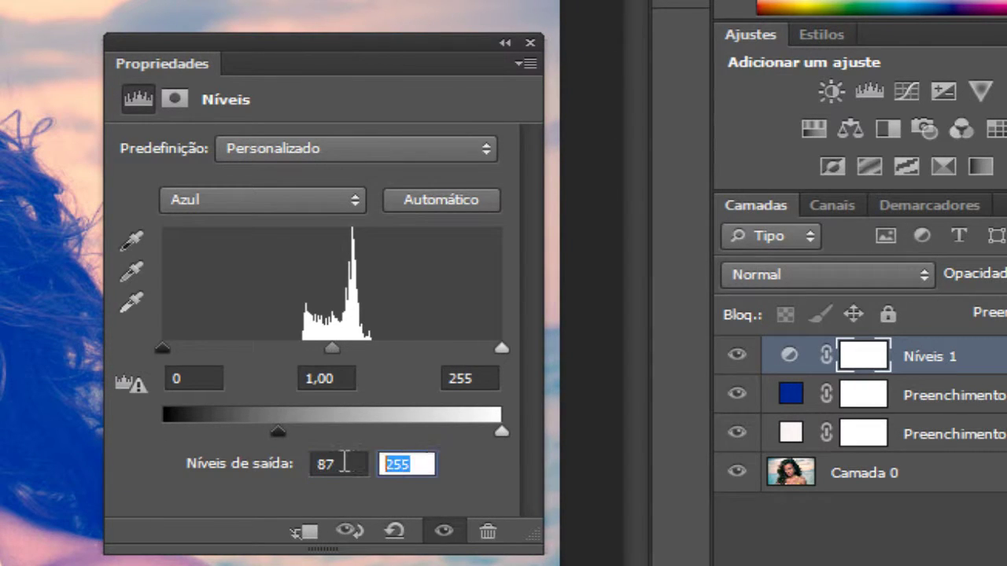
pyautogui.write('1')
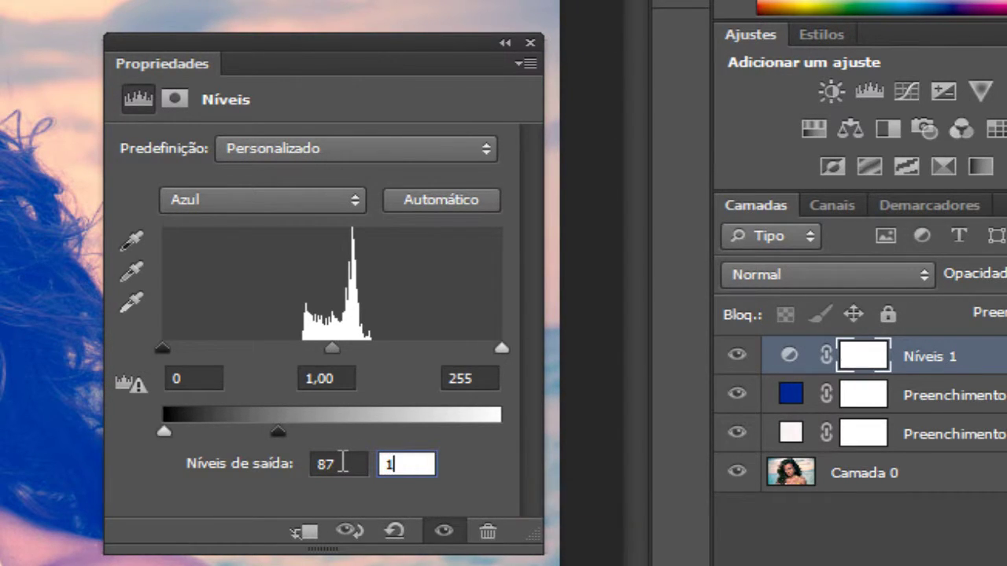
pyautogui.write('81')
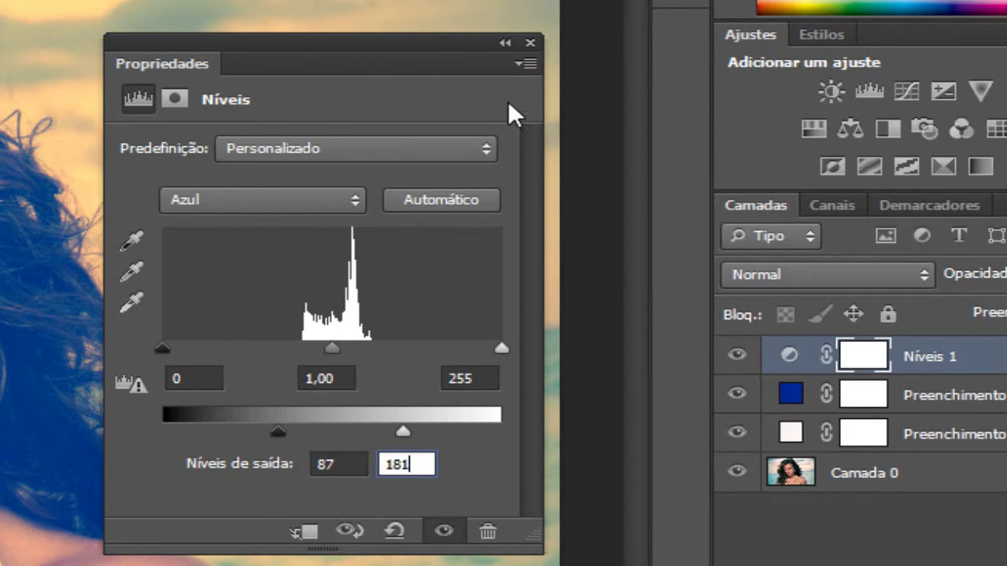
pyautogui.click(531, 41)
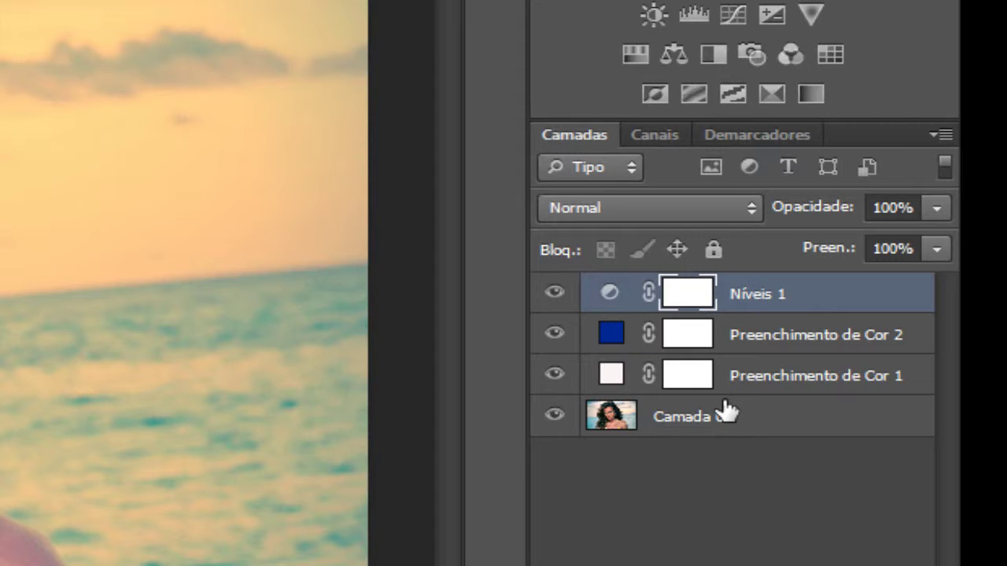
# Group Níveis 1 with both colour fill layers into Agrupar 1, then expand it.
pyautogui.keyDown('ctrl'); pyautogui.click(787, 343); pyautogui.keyUp('ctrl')
pyautogui.keyDown('ctrl'); pyautogui.click(779, 382); pyautogui.keyUp('ctrl')
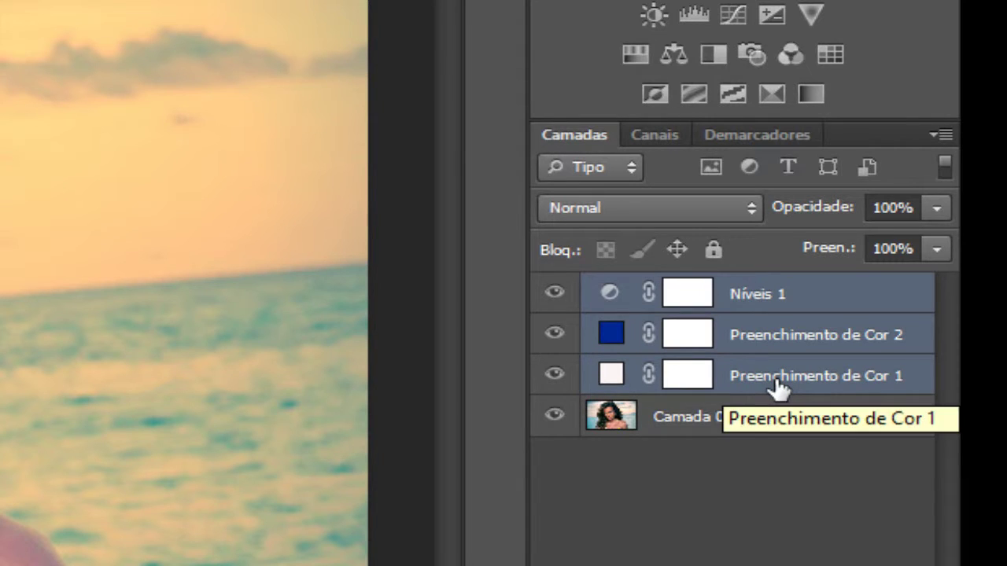
pyautogui.hotkey('ctrl', 'g')
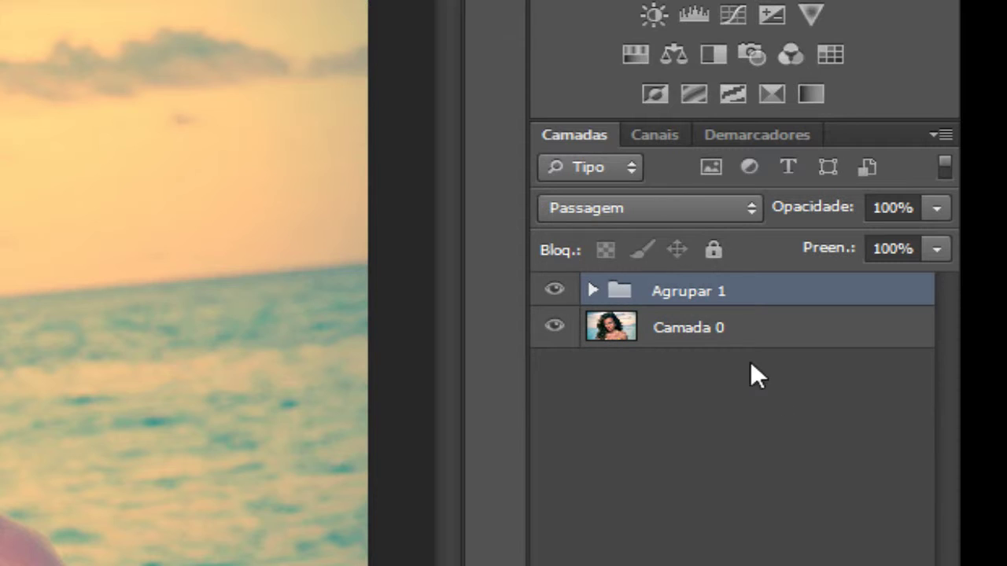
pyautogui.click(592, 293)
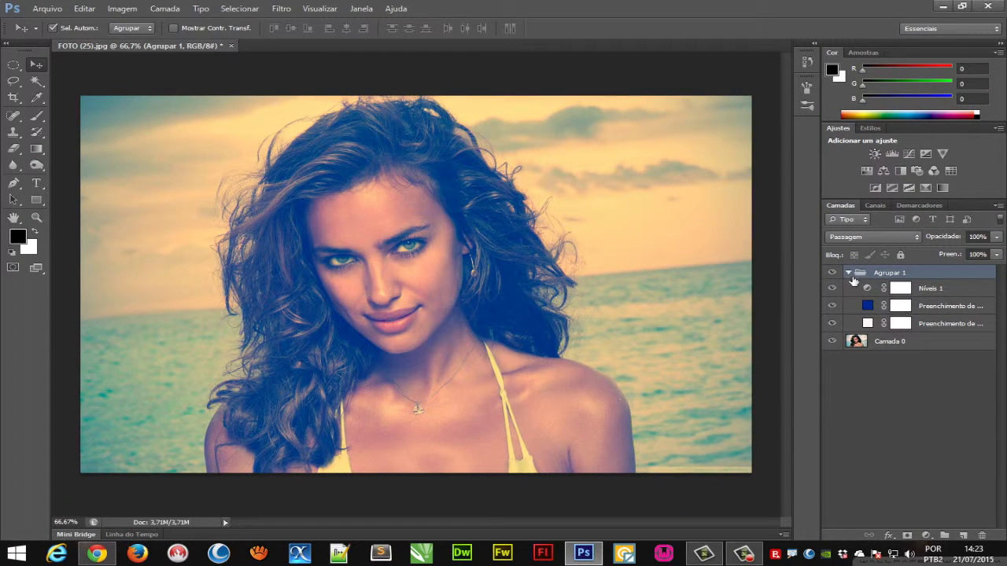
# Collapse Agrupar 1, toggle its visibility to compare before and after, and zoom in.
pyautogui.click(848, 272)
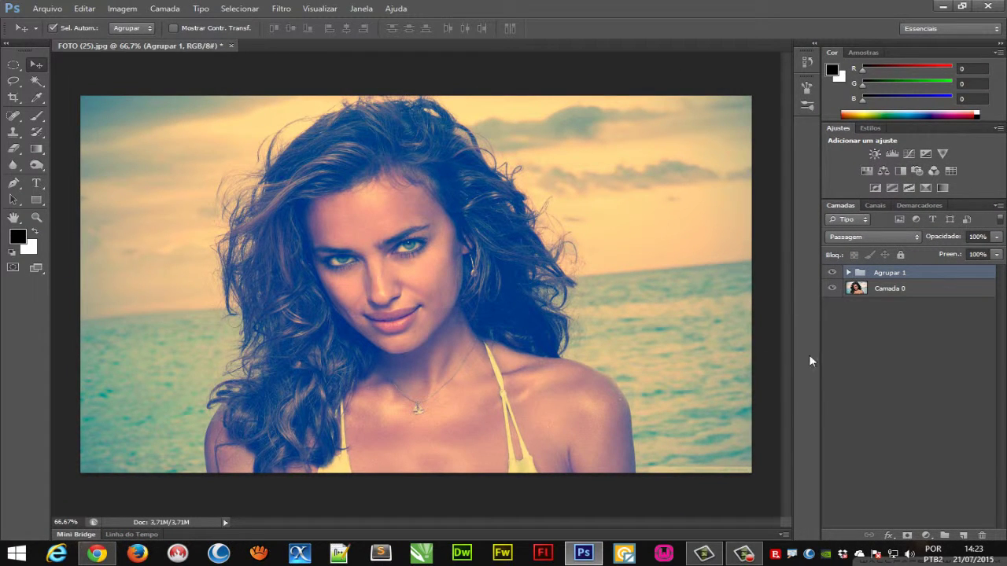
pyautogui.click(833, 273)
pyautogui.click(832, 273)
pyautogui.click(832, 273)
pyautogui.click(832, 273)
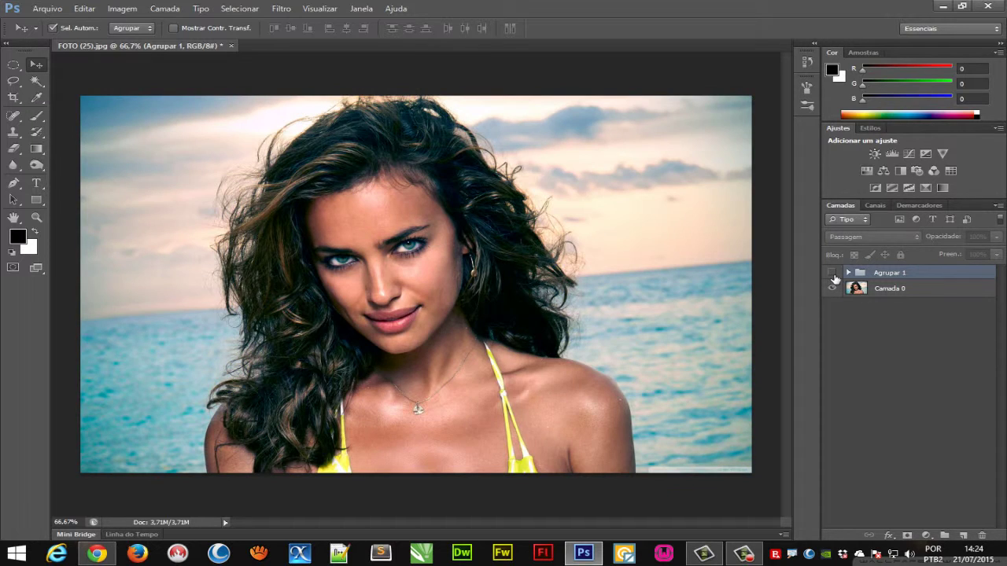
pyautogui.click(832, 273)
pyautogui.click(833, 273)
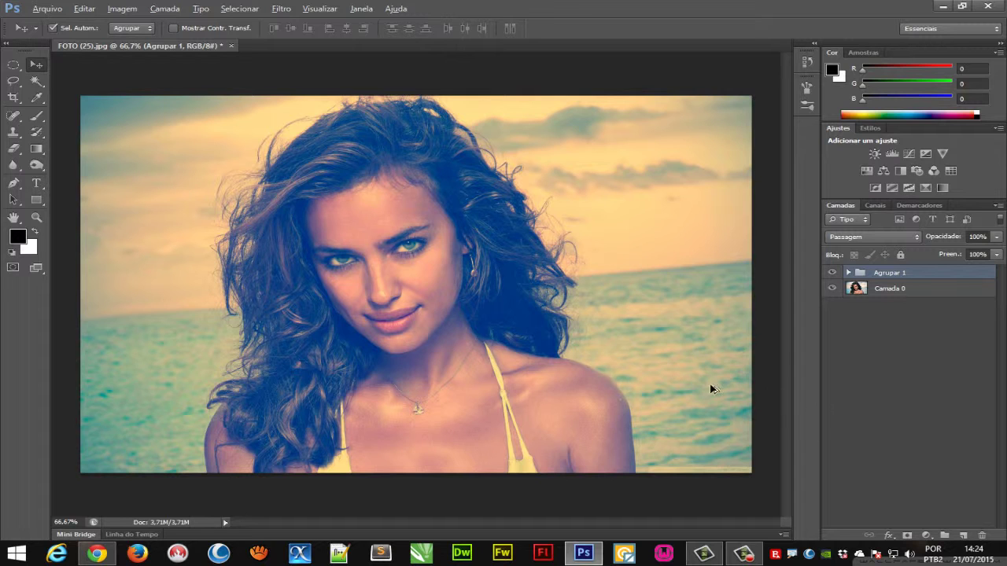
pyautogui.scroll(1, 391, 264)
pyautogui.scroll(1, 394, 265)
pyautogui.scroll(1, 394, 264)
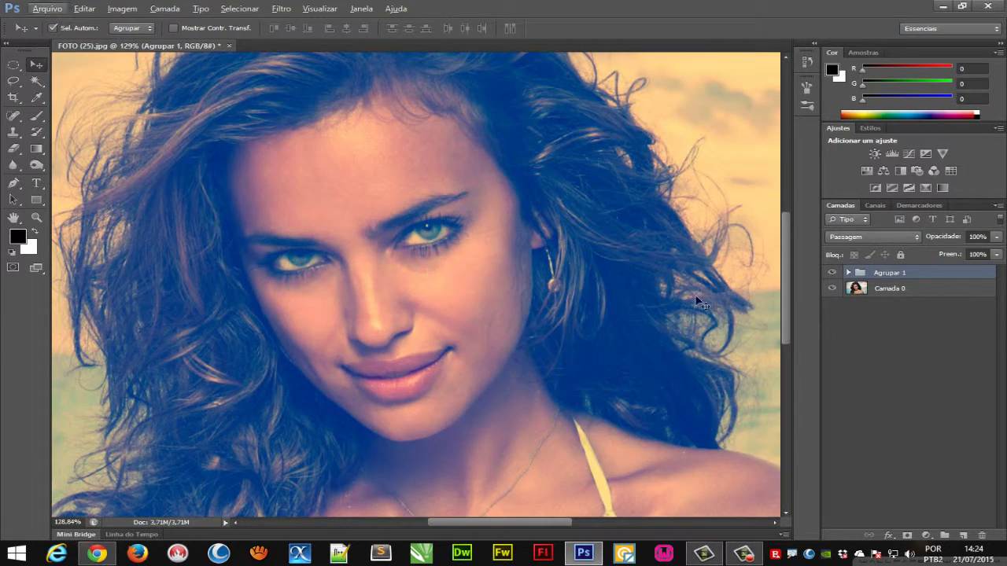